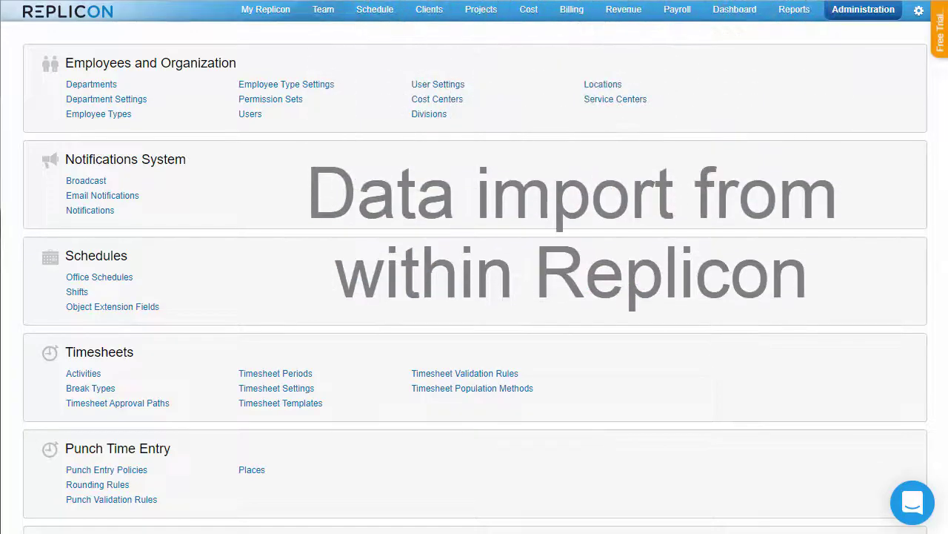
On the Data Import page, set the Importing type to User
{"action": "scroll", "coordinate": [474, 296], "scroll_direction": "down", "scroll_amount": 1}
{"action": "scroll", "coordinate": [474, 296], "scroll_direction": "down", "scroll_amount": 1}
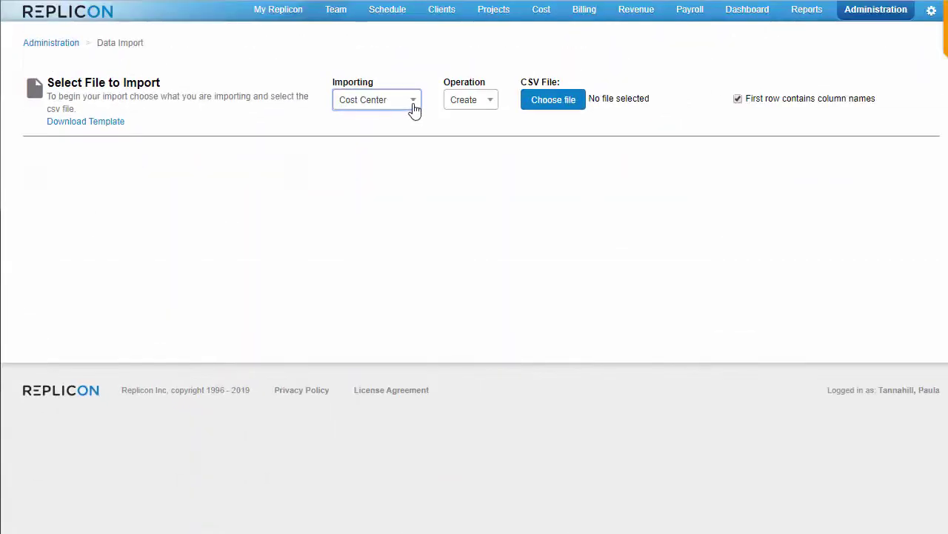
{"action": "left_click", "coordinate": [414, 109]}
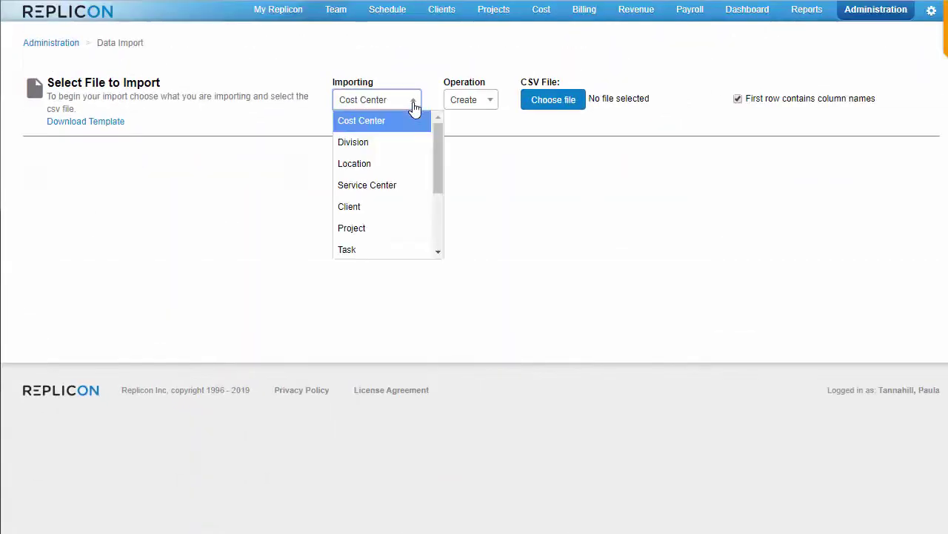
{"action": "left_click_drag", "start_coordinate": [403, 146], "coordinate": [412, 189]}
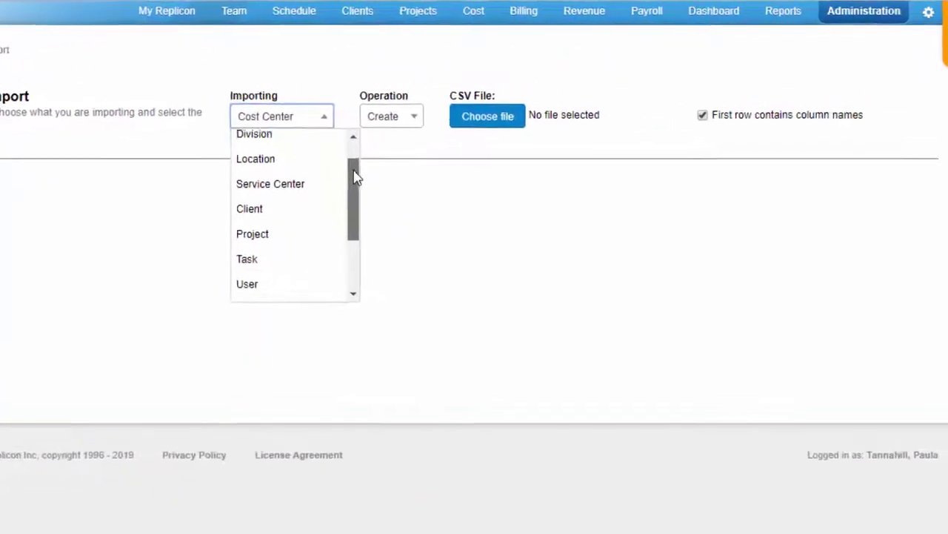
{"action": "left_click_drag", "start_coordinate": [311, 231], "coordinate": [311, 249]}
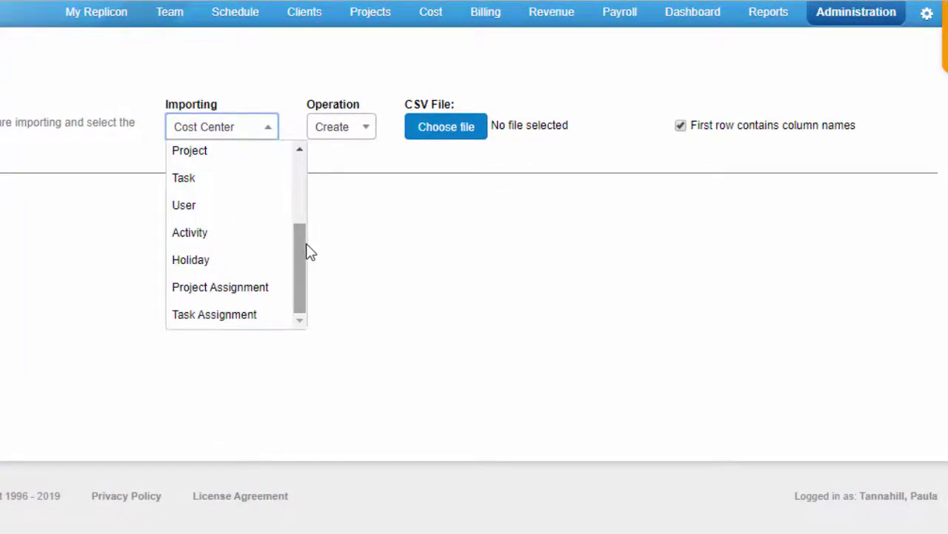
{"action": "left_click", "coordinate": [230, 205]}
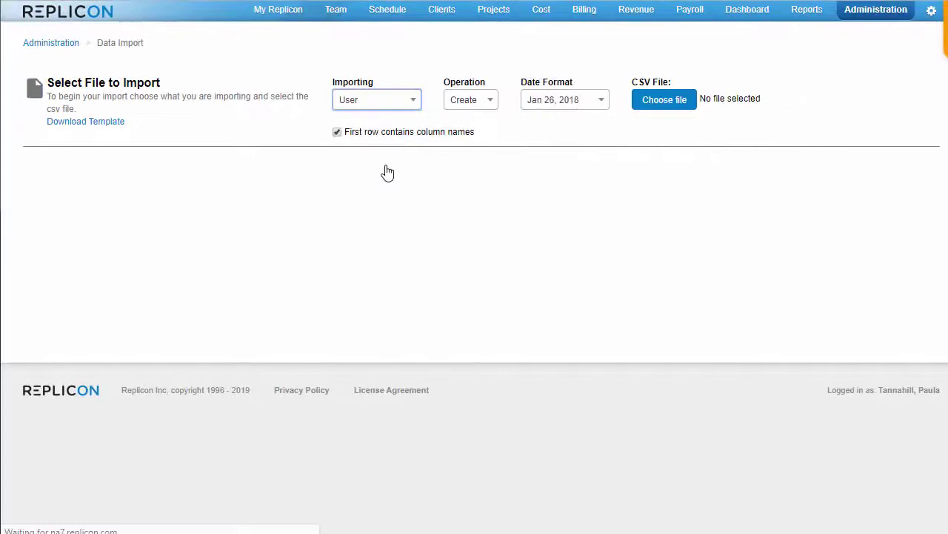
Load userimport.csv as the file to import
{"action": "left_click", "coordinate": [658, 110]}
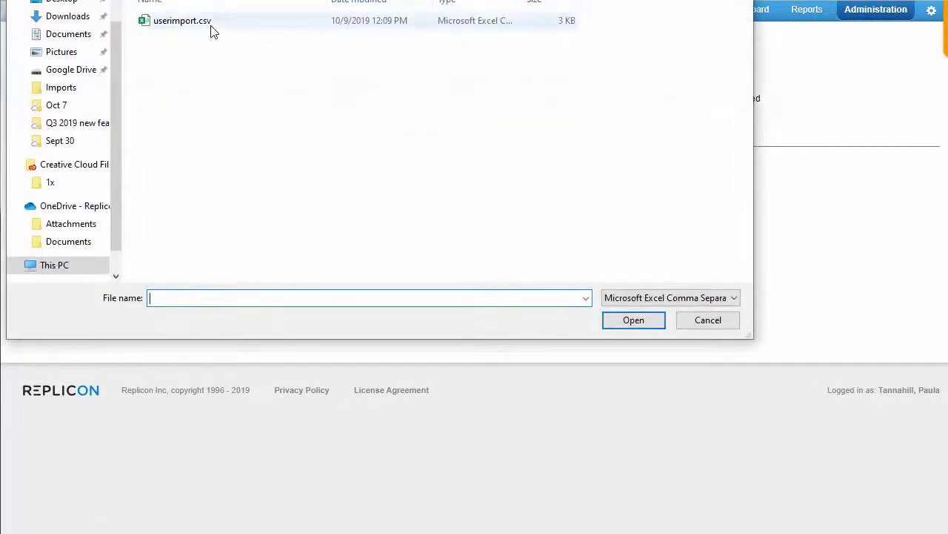
{"action": "left_click", "coordinate": [213, 24]}
{"action": "left_click", "coordinate": [614, 325]}
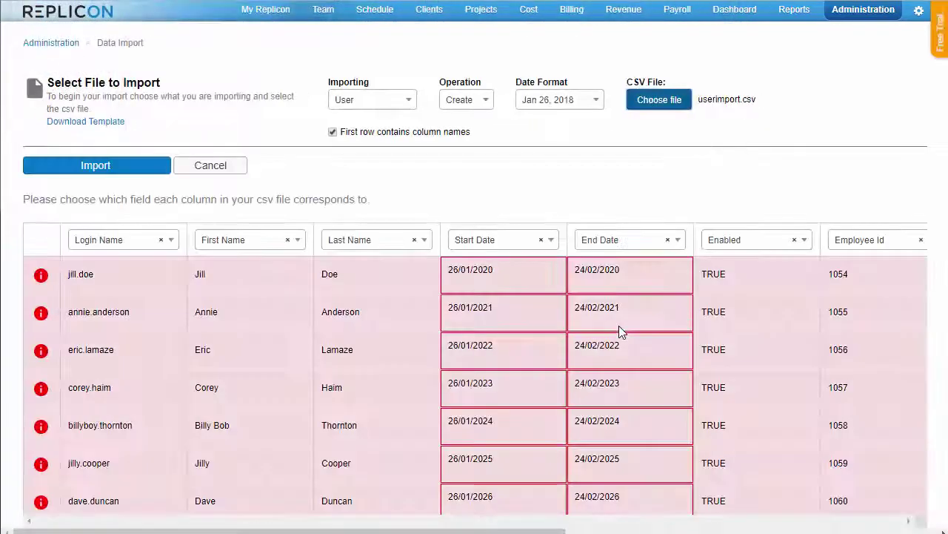
Use the 26/01/2018 date format, run the import and check the failed row's error
{"action": "left_click", "coordinate": [597, 103]}
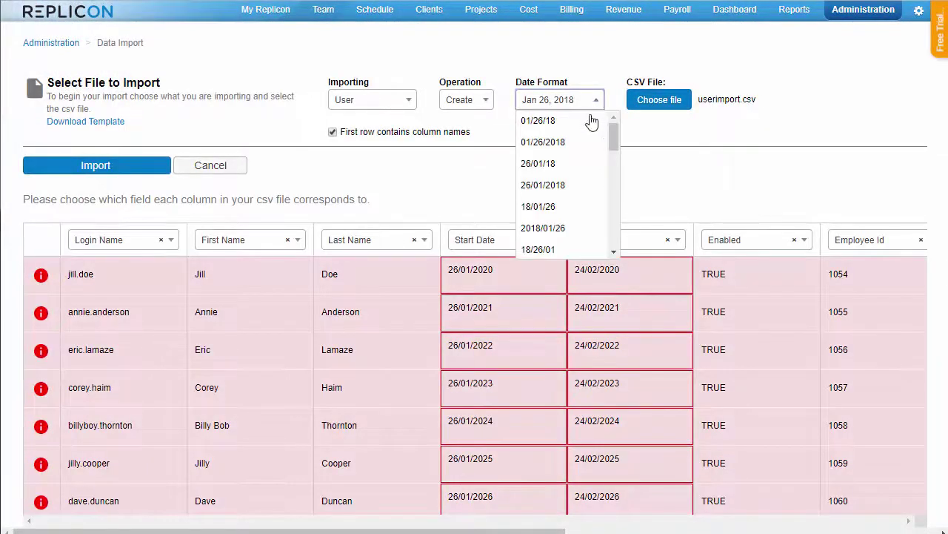
{"action": "left_click", "coordinate": [576, 185]}
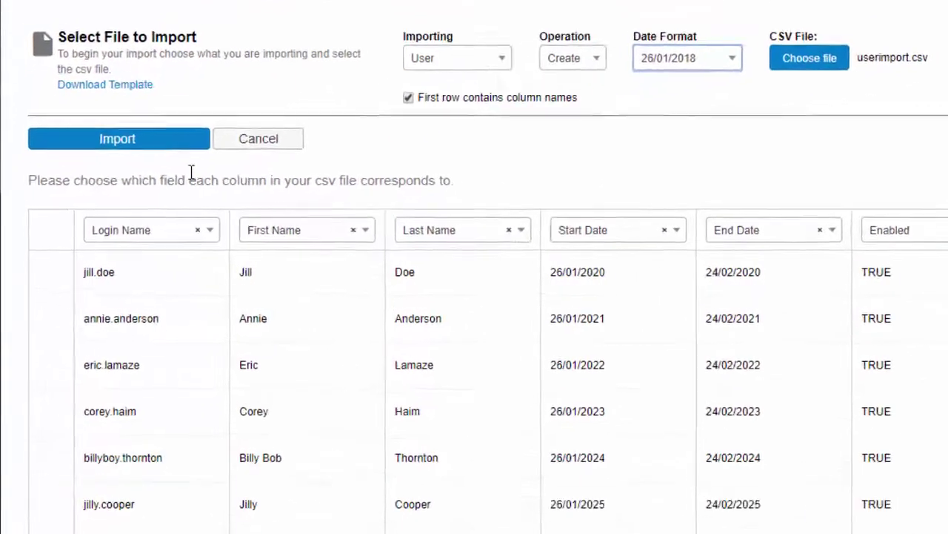
{"action": "left_click", "coordinate": [202, 119]}
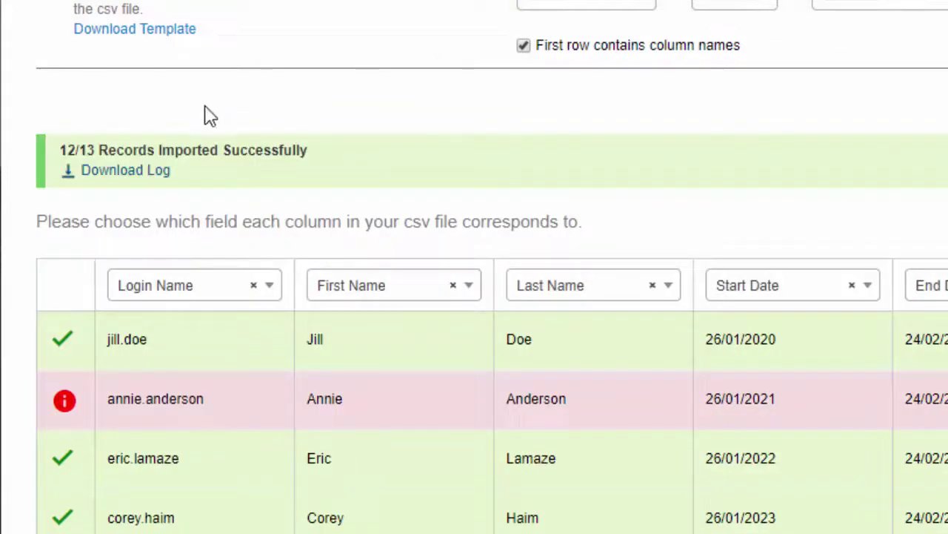
{"action": "left_click", "coordinate": [63, 403]}
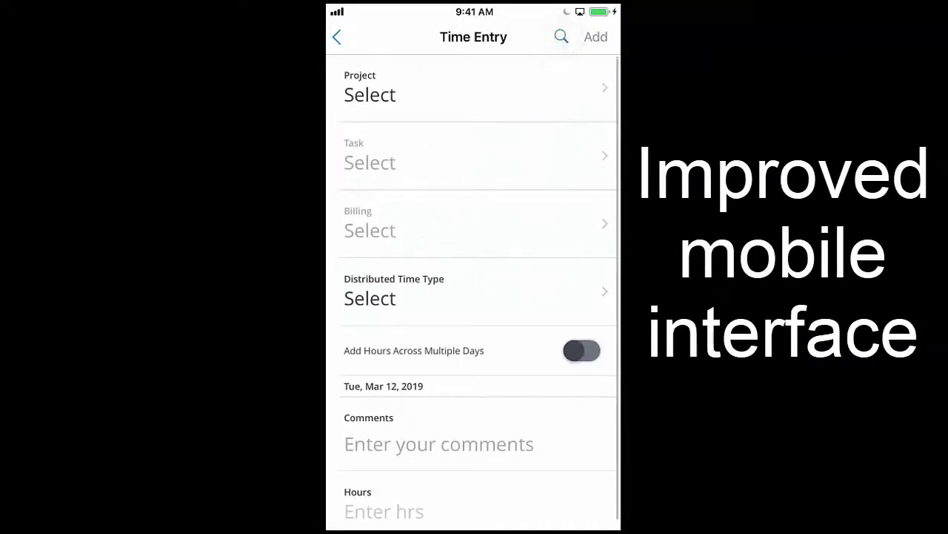
Enter Billing and spread the hours: 4 on Tuesday Mar 12, 6 on Friday Mar 15
{"action": "type", "text": "Bill"}
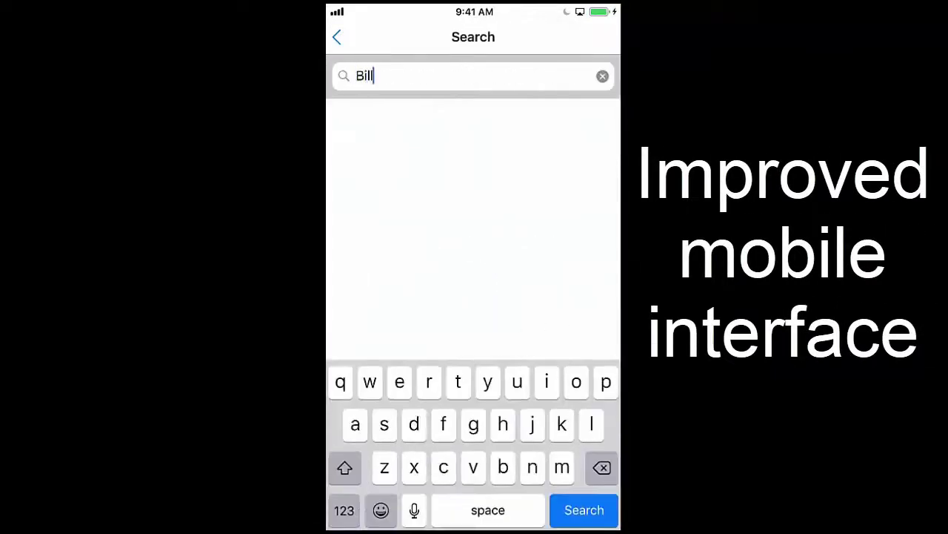
{"action": "type", "text": "ing"}
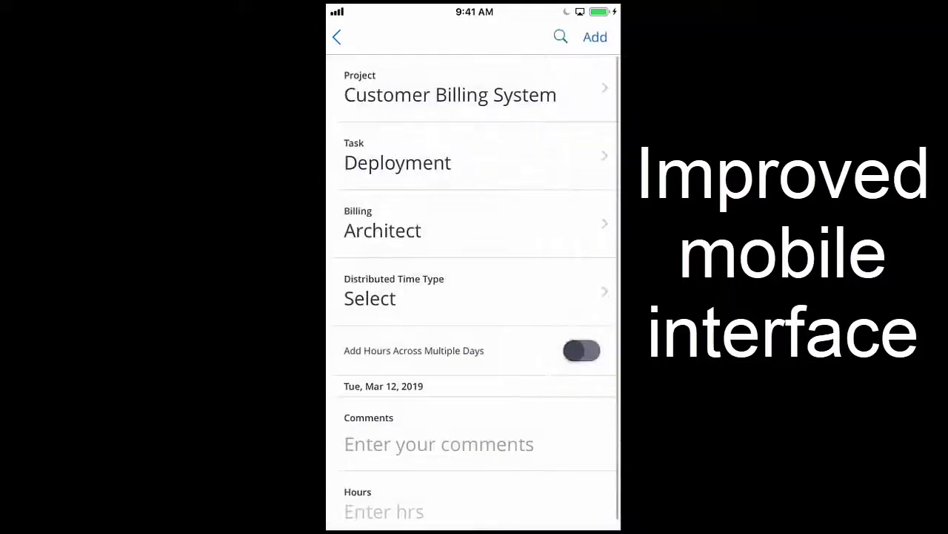
{"action": "left_click", "coordinate": [582, 351]}
{"action": "scroll", "coordinate": [473, 297], "scroll_direction": "down", "scroll_amount": 5}
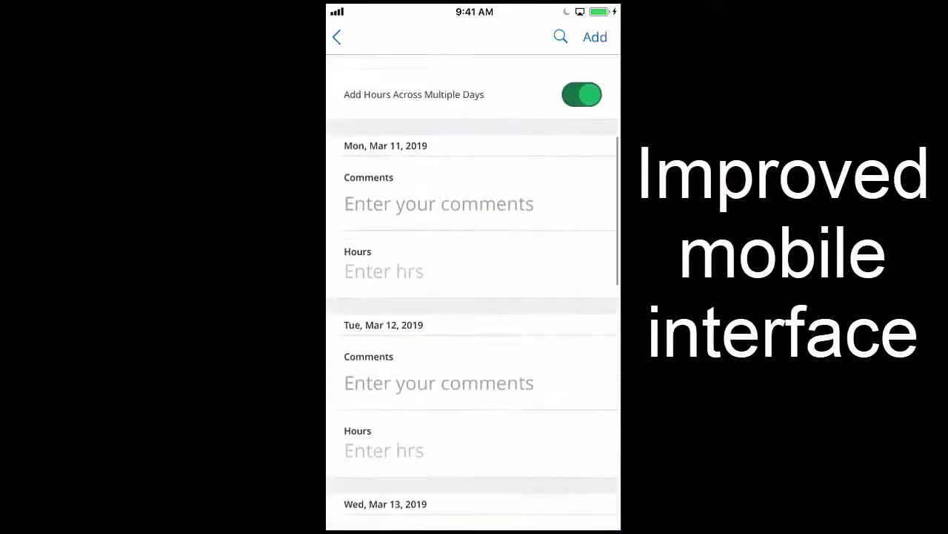
{"action": "left_click", "coordinate": [384, 440]}
{"action": "type", "text": "4"}
{"action": "left_click", "coordinate": [546, 341]}
{"action": "scroll", "coordinate": [473, 296], "scroll_direction": "down", "scroll_amount": 5}
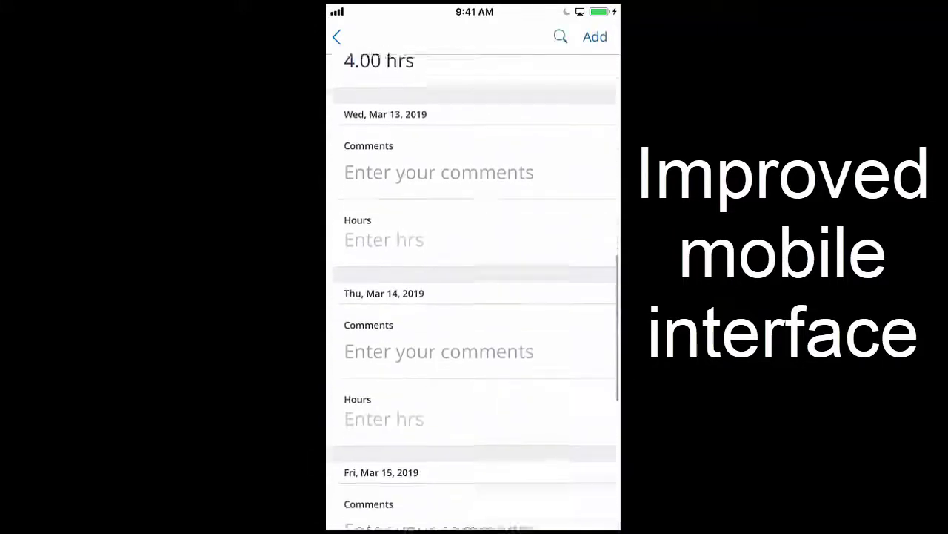
{"action": "scroll", "coordinate": [473, 297], "scroll_direction": "down", "scroll_amount": 3}
{"action": "left_click", "coordinate": [384, 462]}
{"action": "type", "text": "6"}
{"action": "left_click", "coordinate": [544, 345]}
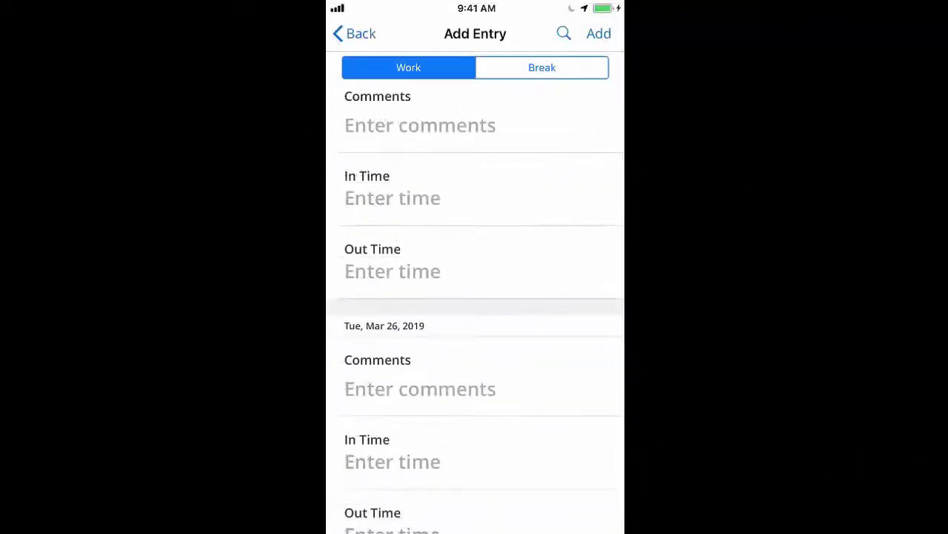
Set the entry's In Time to 9:00 AM
{"action": "left_click", "coordinate": [393, 271]}
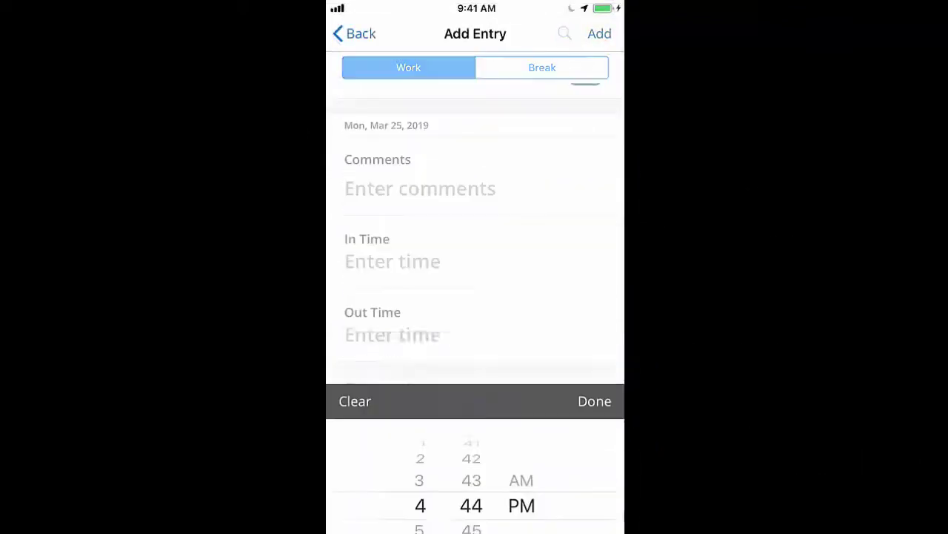
{"action": "left_click_drag", "start_coordinate": [420, 467], "coordinate": [421, 407]}
{"action": "mouse_move", "coordinate": [472, 475]}
{"action": "left_mouse_down"}
{"action": "mouse_move", "coordinate": [472, 415]}
{"action": "mouse_move", "coordinate": [472, 429]}
{"action": "mouse_move", "coordinate": [521, 463]}
{"action": "left_mouse_up"}
{"action": "left_click", "coordinate": [595, 343]}
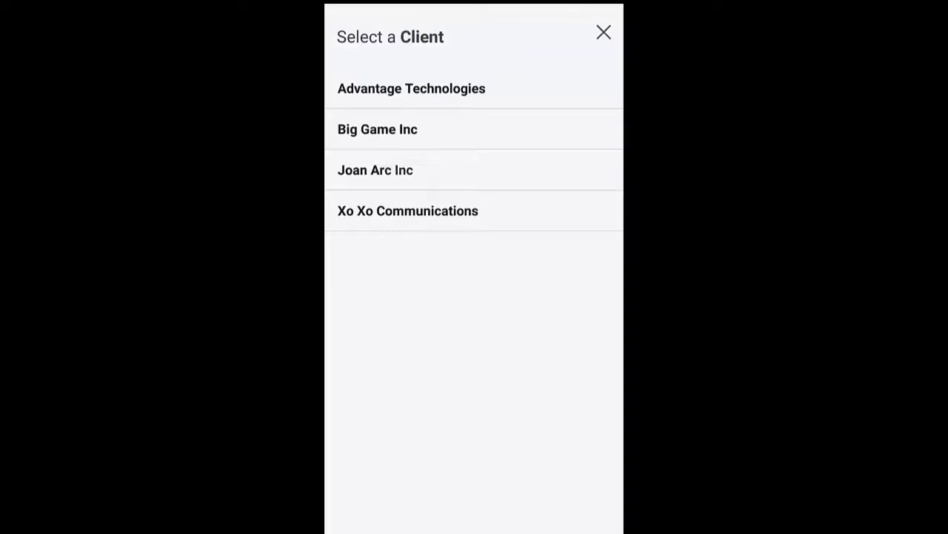
Pick client Joan Arc Inc, then add a time entry on the Sep 16 day view
{"action": "left_click", "coordinate": [398, 169]}
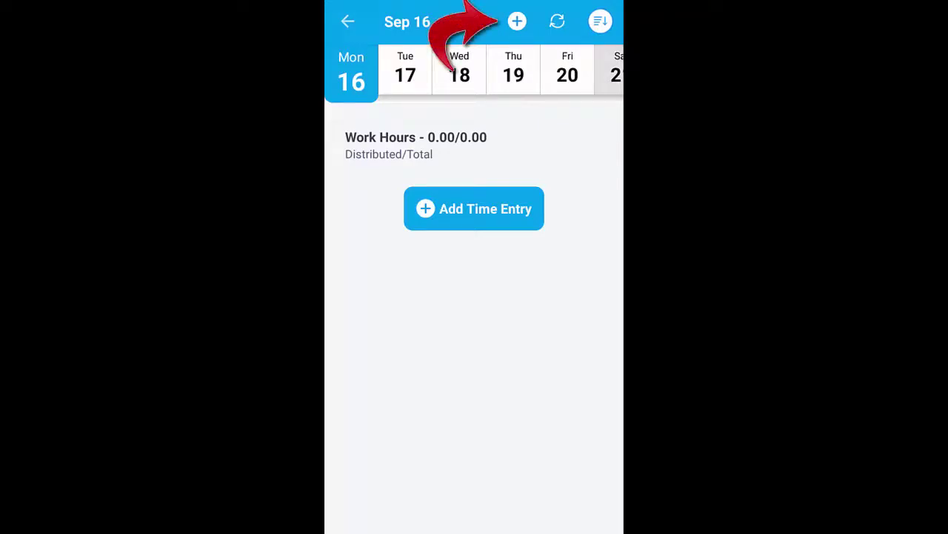
{"action": "left_click", "coordinate": [474, 204]}
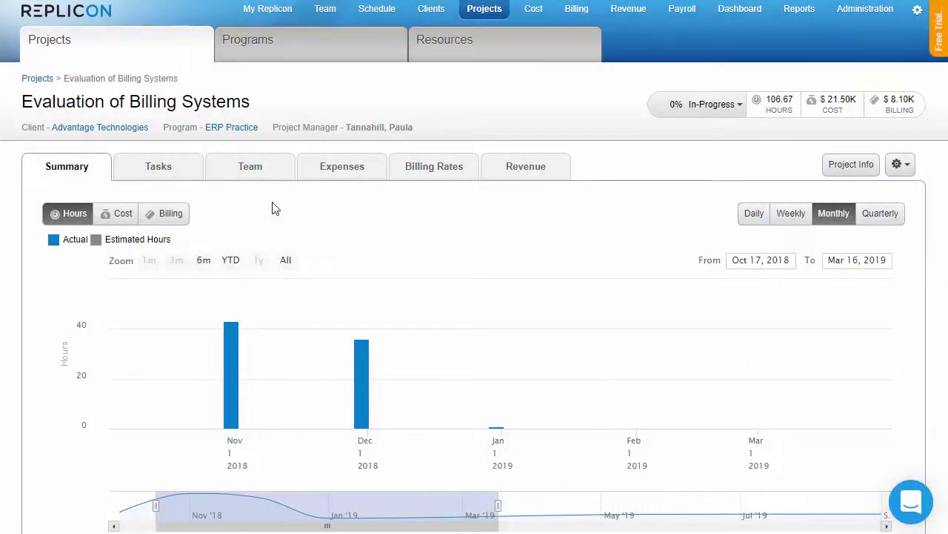
Show the project's Team members and browse the + Add Location tree to North America
{"action": "left_click", "coordinate": [252, 168]}
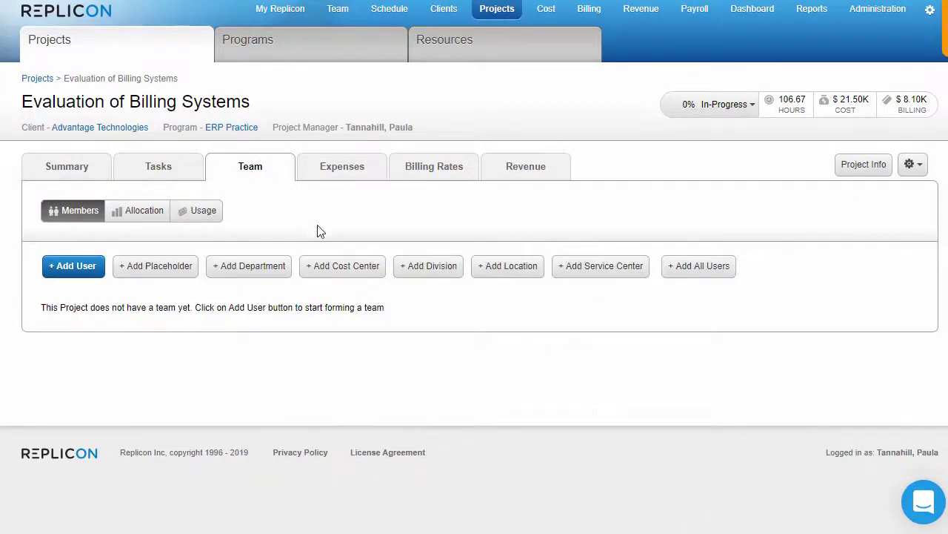
{"action": "left_click", "coordinate": [519, 269]}
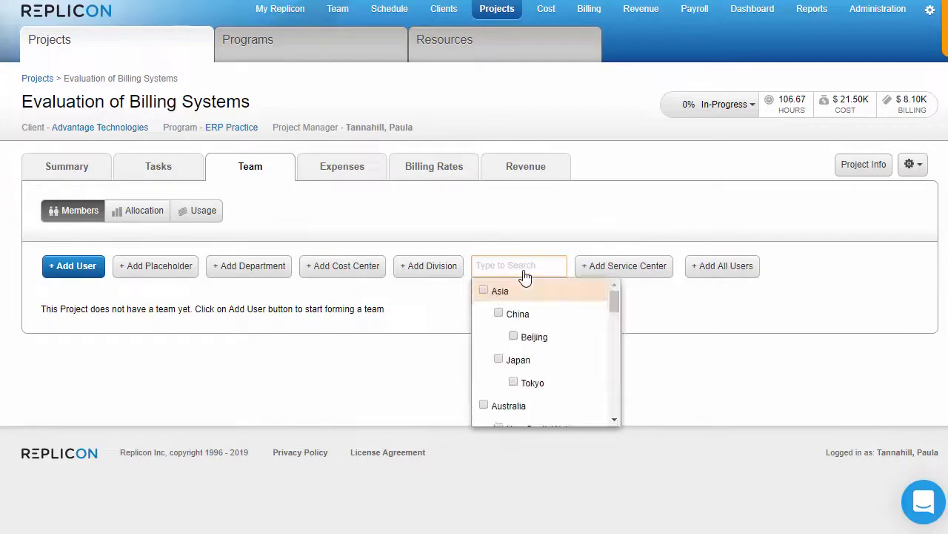
{"action": "left_click_drag", "start_coordinate": [614, 304], "coordinate": [612, 354]}
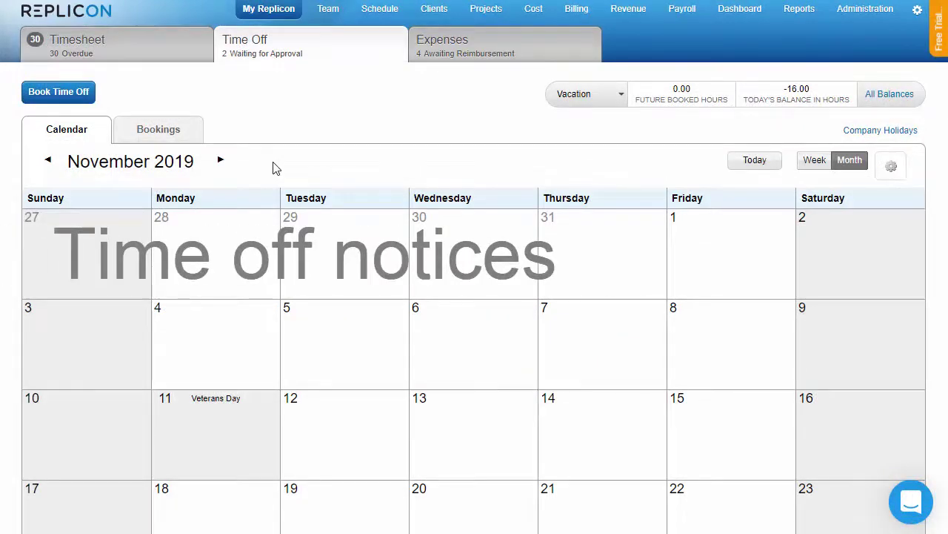
Select Oct 28 through Nov 8 on the calendar as Military Leave
{"action": "left_click_drag", "start_coordinate": [237, 244], "coordinate": [690, 370]}
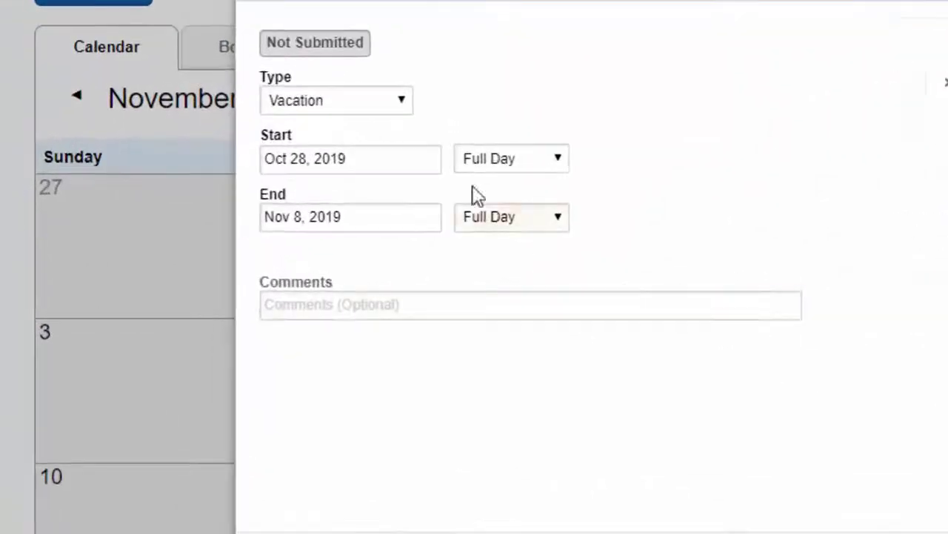
{"action": "left_click", "coordinate": [402, 101]}
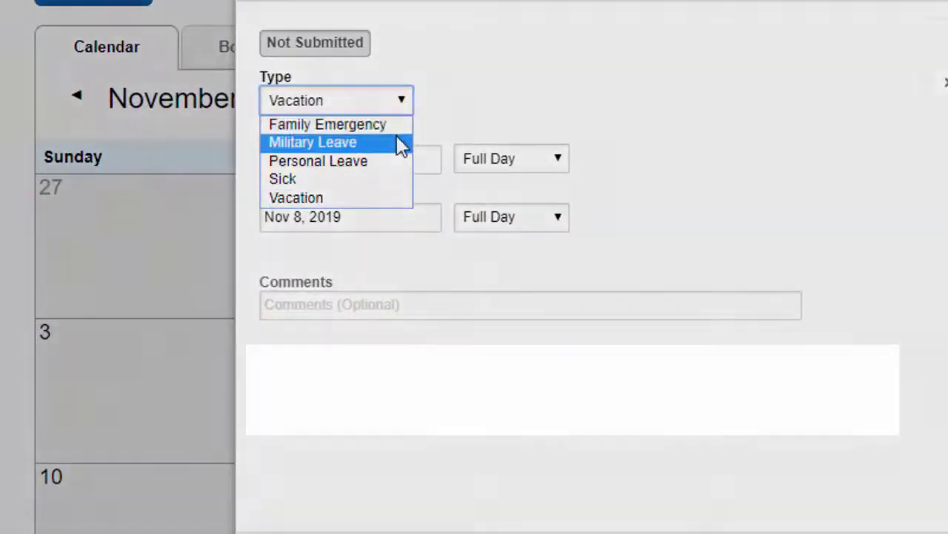
{"action": "left_click", "coordinate": [397, 141]}
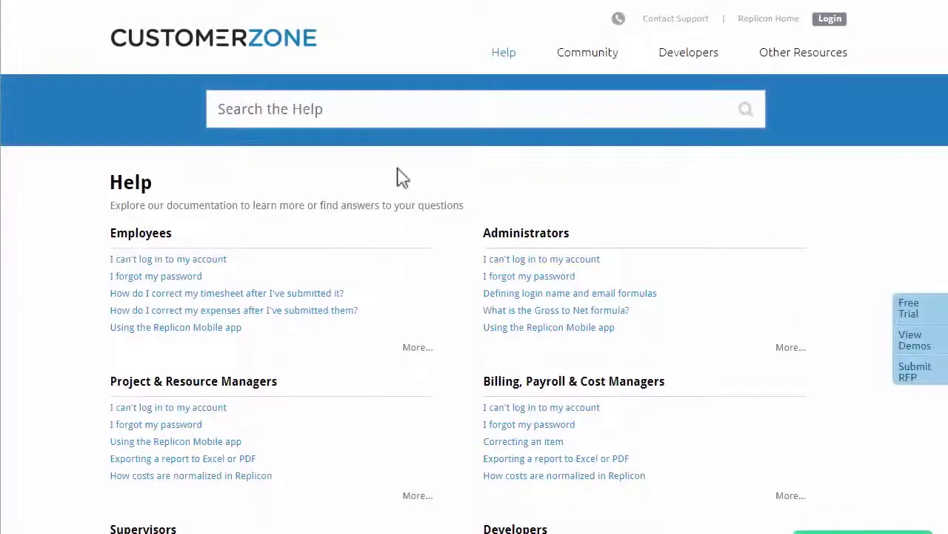
Search Customer Zone help for 'new features' and open the New features in Replicon result
{"action": "type", "text": "new features"}
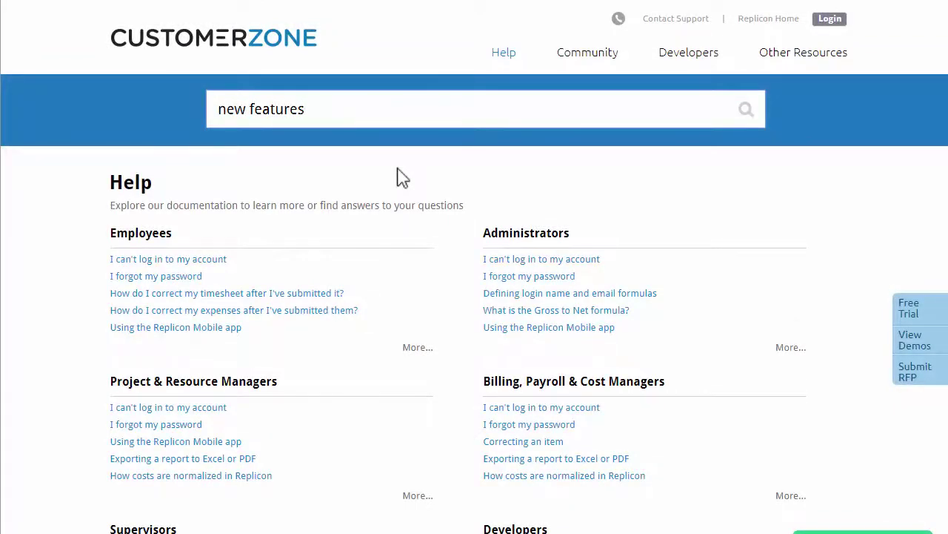
{"action": "key", "text": "Return"}
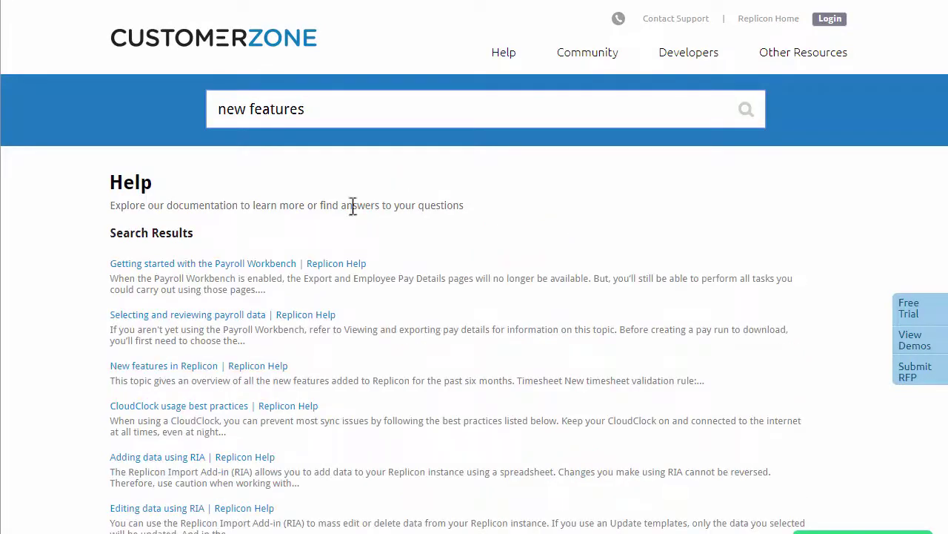
{"action": "left_click", "coordinate": [212, 366]}
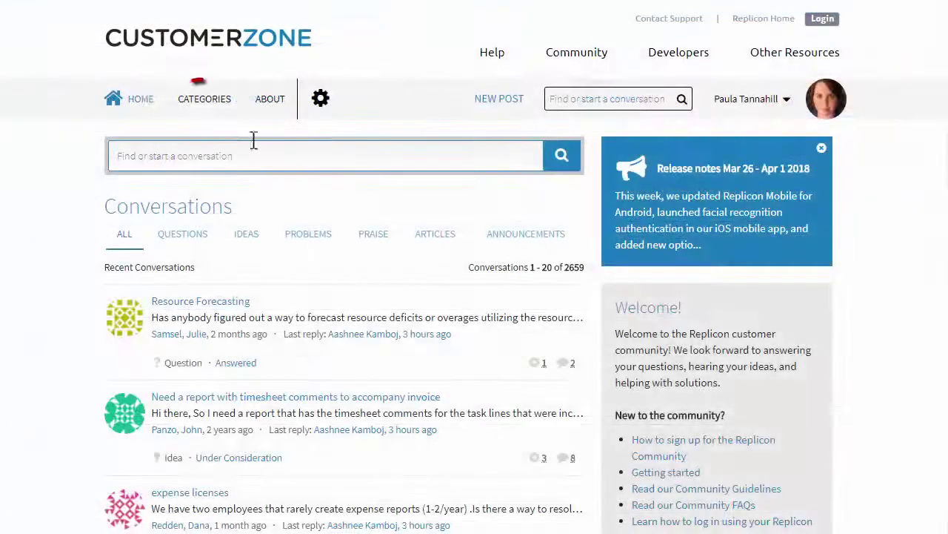
Go to the Product updates category from CATEGORIES and click FOLLOW
{"action": "left_click", "coordinate": [205, 99]}
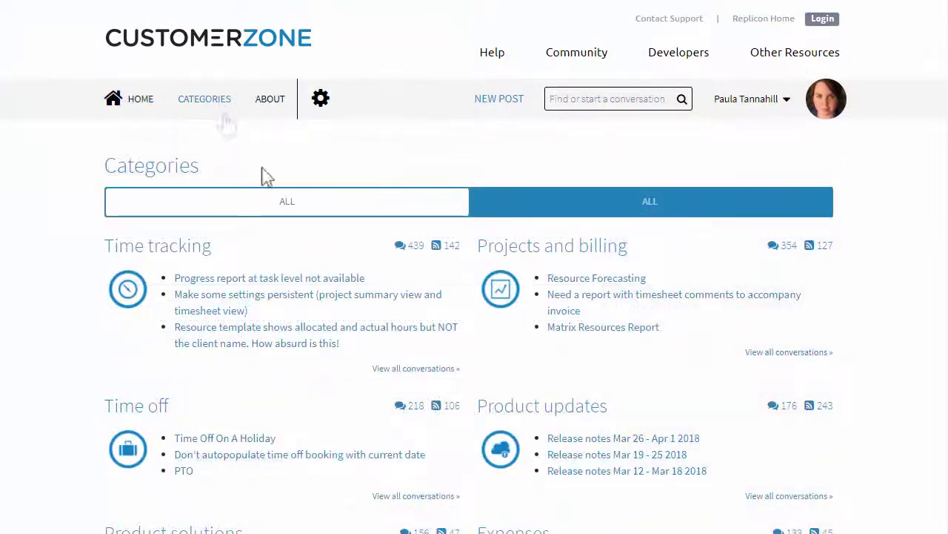
{"action": "left_click", "coordinate": [526, 409]}
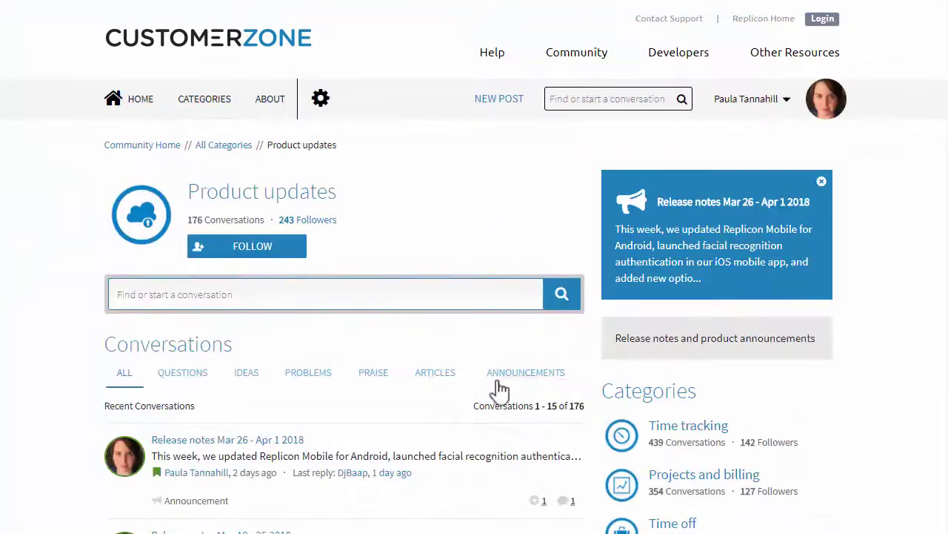
{"action": "left_click", "coordinate": [288, 250]}
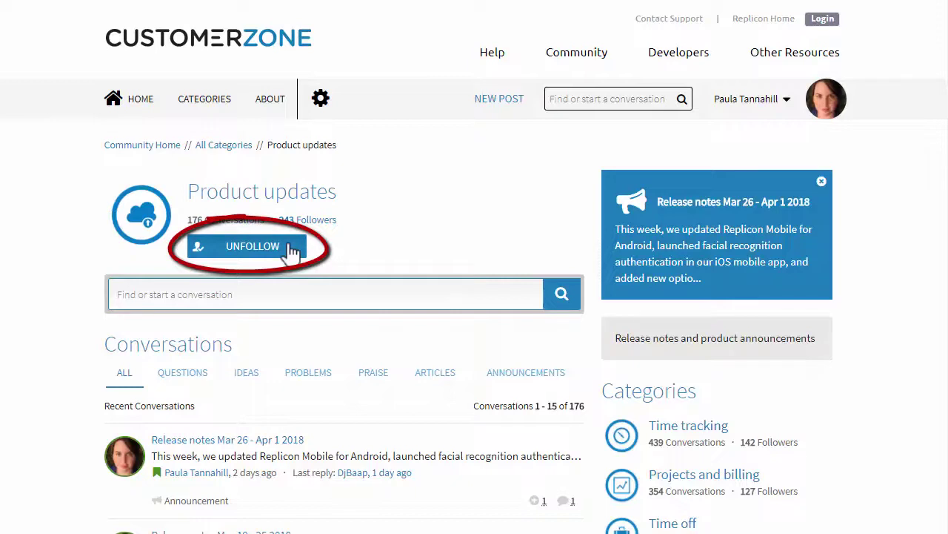